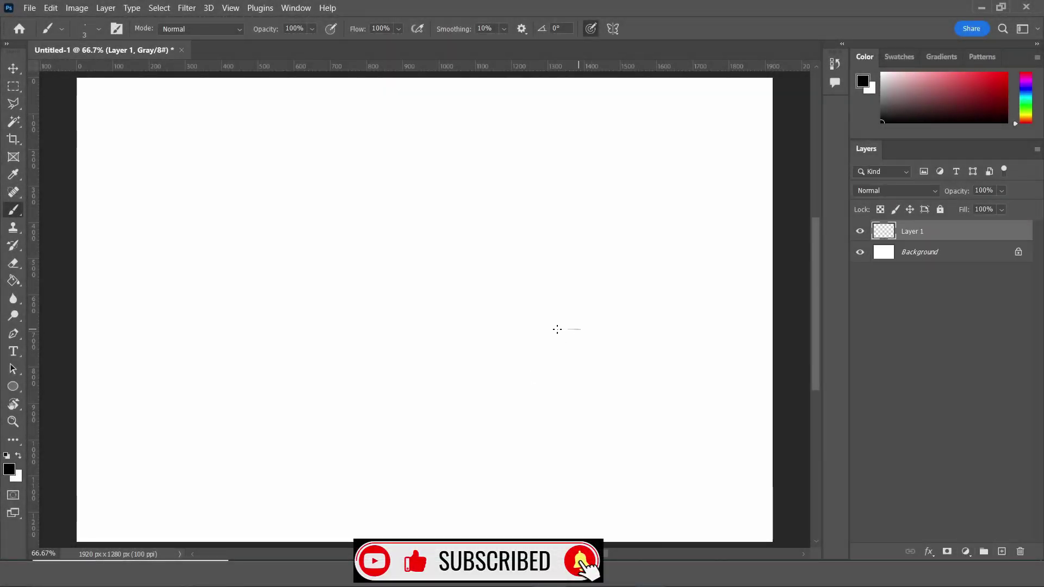
# - Sketch crossing horizontal and vertical guides, a round hull around them, and a tower side mark
pyautogui.moveTo(557, 330); pyautogui.dragTo(331, 335)
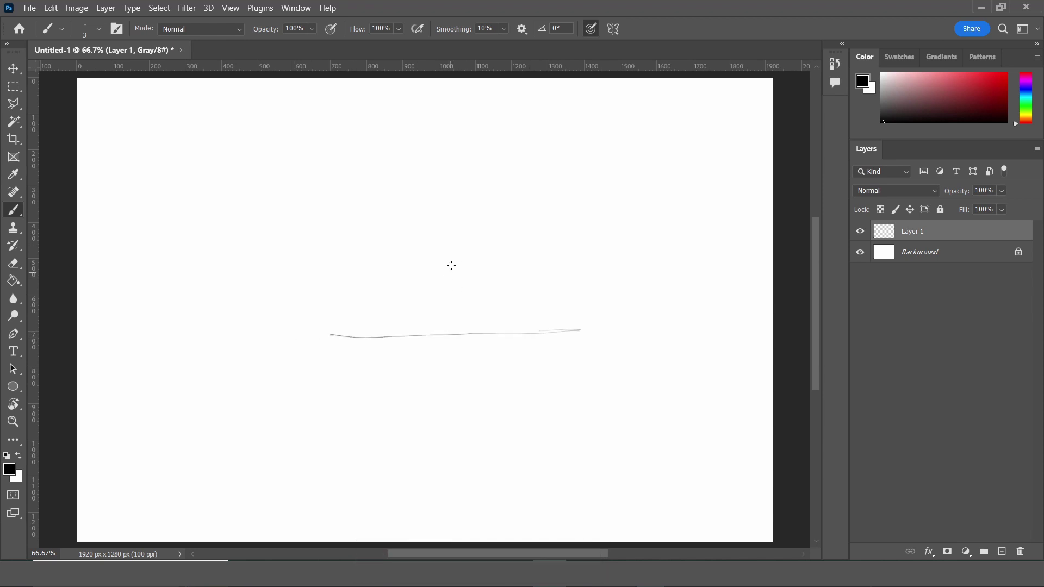
pyautogui.moveTo(459, 238)
pyautogui.mouseDown()
pyautogui.moveTo(469, 411)
pyautogui.moveTo(458, 254)
pyautogui.moveTo(411, 236)
pyautogui.moveTo(354, 282)
pyautogui.moveTo(335, 345)
pyautogui.mouseUp()
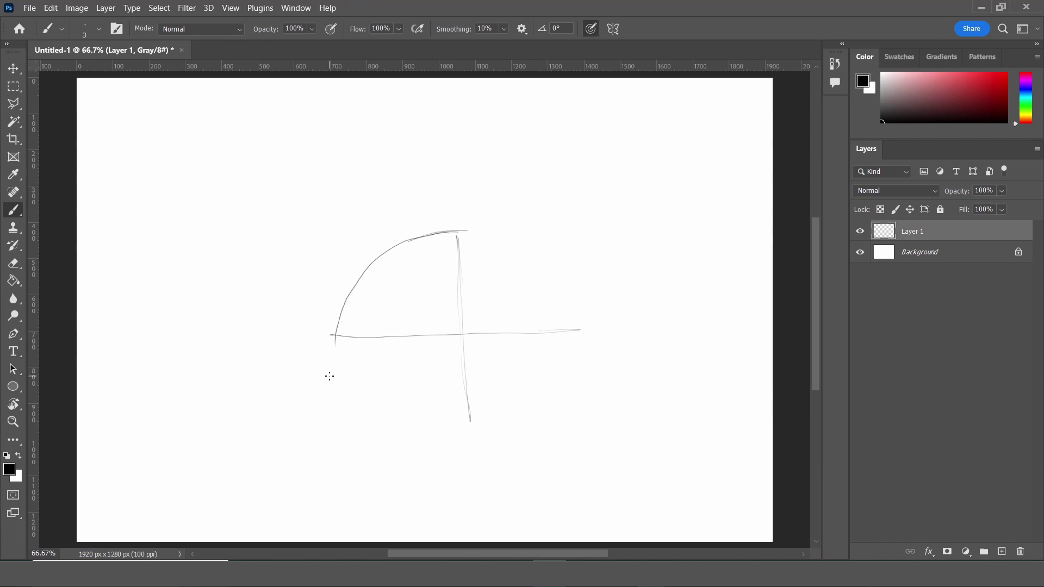
pyautogui.moveTo(455, 423)
pyautogui.mouseDown()
pyautogui.moveTo(357, 381)
pyautogui.moveTo(336, 321)
pyautogui.moveTo(358, 376)
pyautogui.mouseUp()
pyautogui.moveTo(472, 234)
pyautogui.mouseDown()
pyautogui.moveTo(516, 244)
pyautogui.moveTo(558, 274)
pyautogui.moveTo(586, 310)
pyautogui.moveTo(578, 343)
pyautogui.mouseUp()
pyautogui.moveTo(576, 303)
pyautogui.mouseDown()
pyautogui.moveTo(573, 376)
pyautogui.moveTo(469, 424)
pyautogui.moveTo(415, 420)
pyautogui.mouseUp()
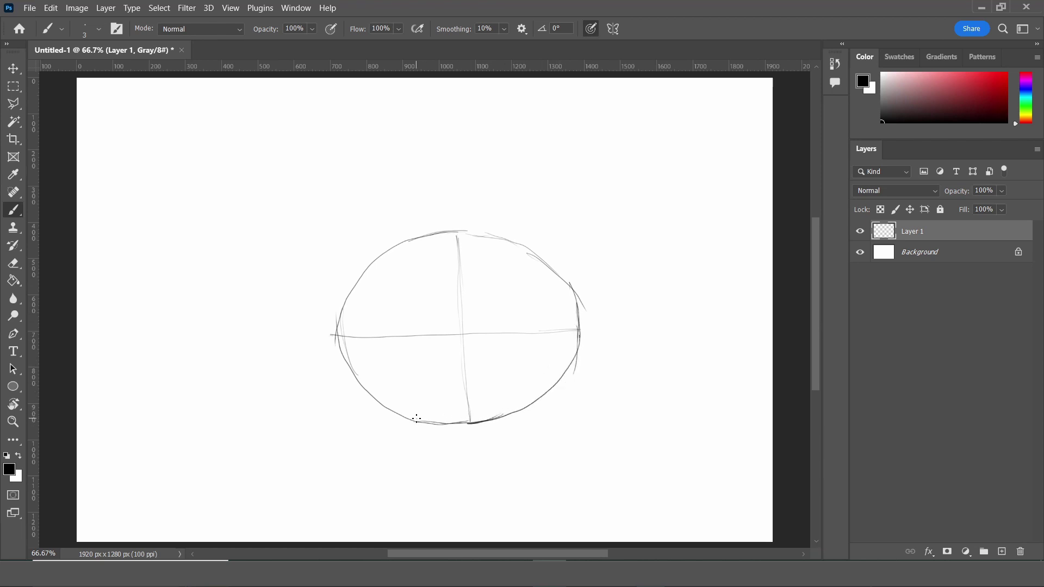
pyautogui.moveTo(502, 238); pyautogui.dragTo(503, 225)
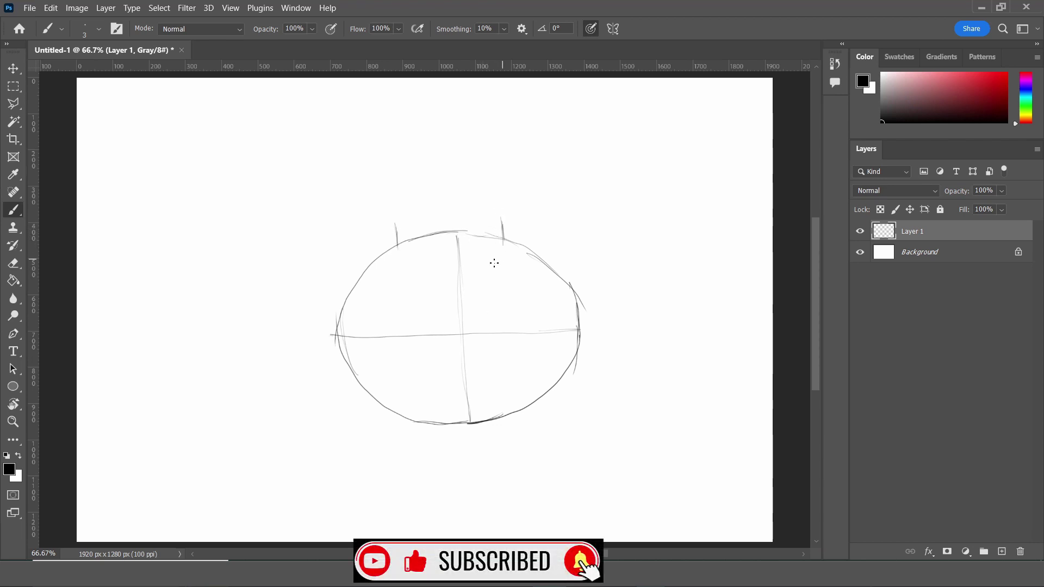
# - Sketch the conning tower's base curve and top ellipse
pyautogui.moveTo(505, 243)
pyautogui.mouseDown()
pyautogui.moveTo(461, 257)
pyautogui.moveTo(398, 246)
pyautogui.mouseUp()
pyautogui.moveTo(502, 218); pyautogui.dragTo(393, 222)
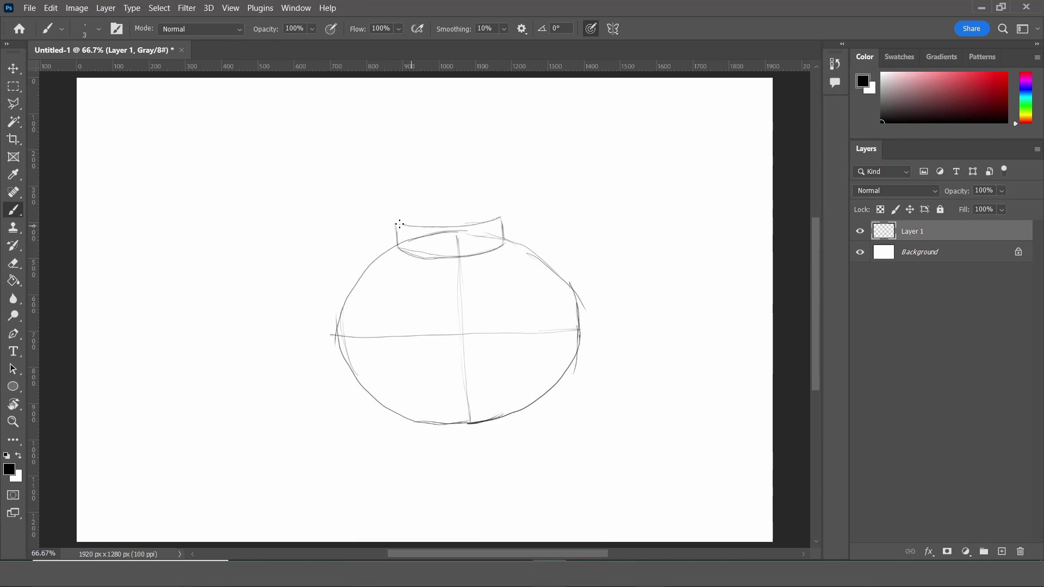
pyautogui.moveTo(490, 223)
pyautogui.mouseDown()
pyautogui.moveTo(399, 224)
pyautogui.moveTo(500, 217)
pyautogui.moveTo(394, 222)
pyautogui.mouseUp()
# - Sketch the rear propeller pod with its hub bump and propeller blades
pyautogui.moveTo(360, 387)
pyautogui.mouseDown()
pyautogui.moveTo(328, 308)
pyautogui.moveTo(359, 386)
pyautogui.moveTo(355, 303)
pyautogui.moveTo(346, 385)
pyautogui.mouseUp()
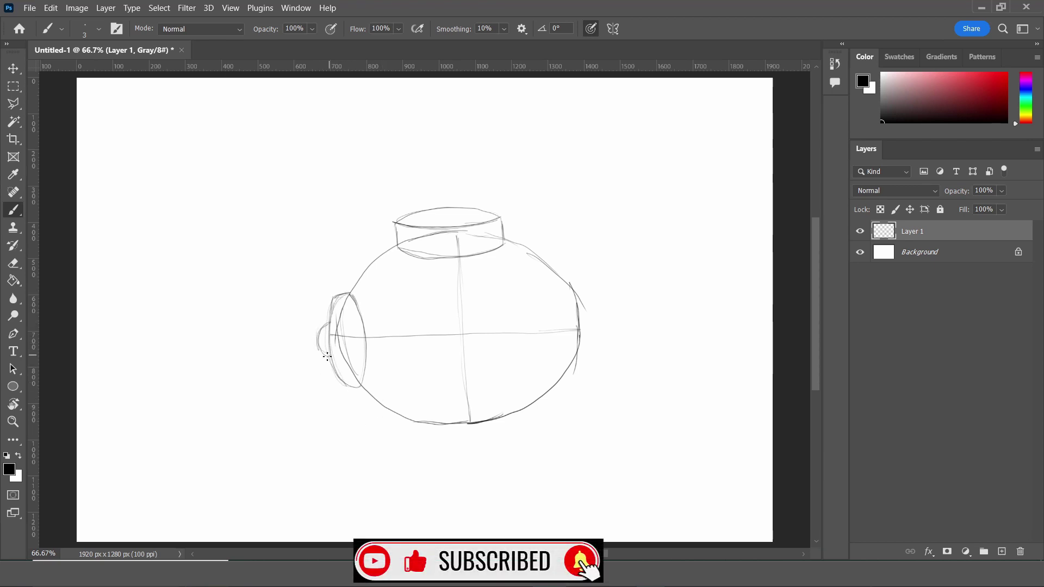
pyautogui.moveTo(329, 323)
pyautogui.mouseDown()
pyautogui.moveTo(330, 362)
pyautogui.moveTo(302, 399)
pyautogui.moveTo(304, 409)
pyautogui.moveTo(327, 354)
pyautogui.moveTo(311, 411)
pyautogui.moveTo(318, 346)
pyautogui.moveTo(298, 393)
pyautogui.mouseUp()
pyautogui.moveTo(318, 349); pyautogui.dragTo(309, 374)
pyautogui.moveTo(301, 305)
pyautogui.mouseDown()
pyautogui.moveTo(322, 288)
pyautogui.moveTo(328, 326)
pyautogui.mouseUp()
pyautogui.moveTo(321, 283)
pyautogui.mouseDown()
pyautogui.moveTo(293, 307)
pyautogui.moveTo(316, 378)
pyautogui.mouseUp()
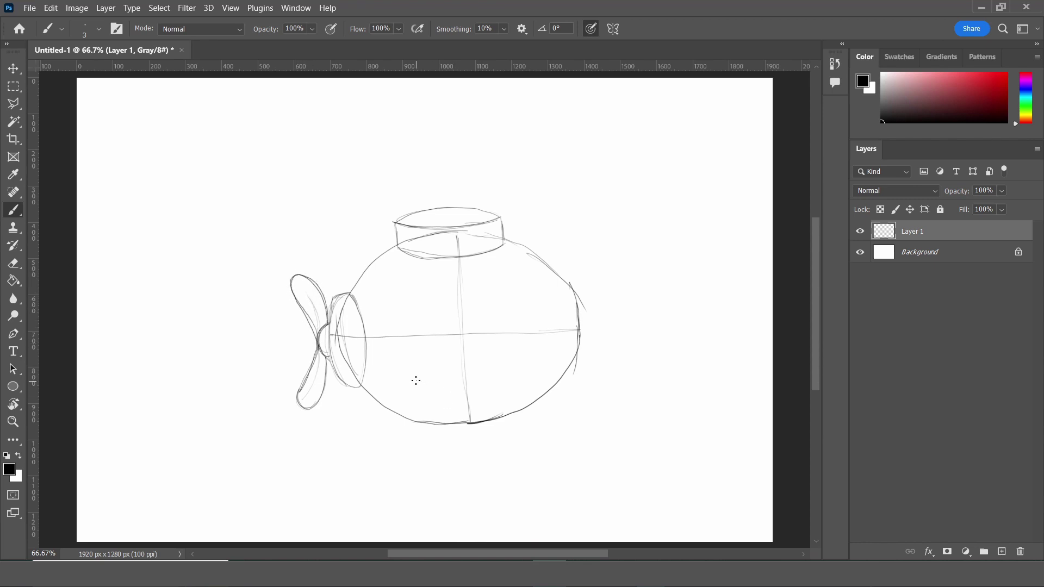
# - Sketch three portholes with inner rings along the hull and start the periscope
pyautogui.moveTo(400, 364)
pyautogui.mouseDown()
pyautogui.moveTo(415, 363)
pyautogui.moveTo(402, 366)
pyautogui.mouseUp()
pyautogui.moveTo(413, 326); pyautogui.dragTo(416, 366)
pyautogui.moveTo(462, 315)
pyautogui.mouseDown()
pyautogui.moveTo(442, 356)
pyautogui.moveTo(541, 351)
pyautogui.mouseUp()
pyautogui.moveTo(522, 311); pyautogui.dragTo(544, 357)
pyautogui.moveTo(499, 326)
pyautogui.mouseDown()
pyautogui.moveTo(517, 360)
pyautogui.moveTo(513, 332)
pyautogui.moveTo(516, 342)
pyautogui.moveTo(454, 348)
pyautogui.moveTo(468, 348)
pyautogui.mouseUp()
pyautogui.moveTo(402, 338); pyautogui.dragTo(405, 356)
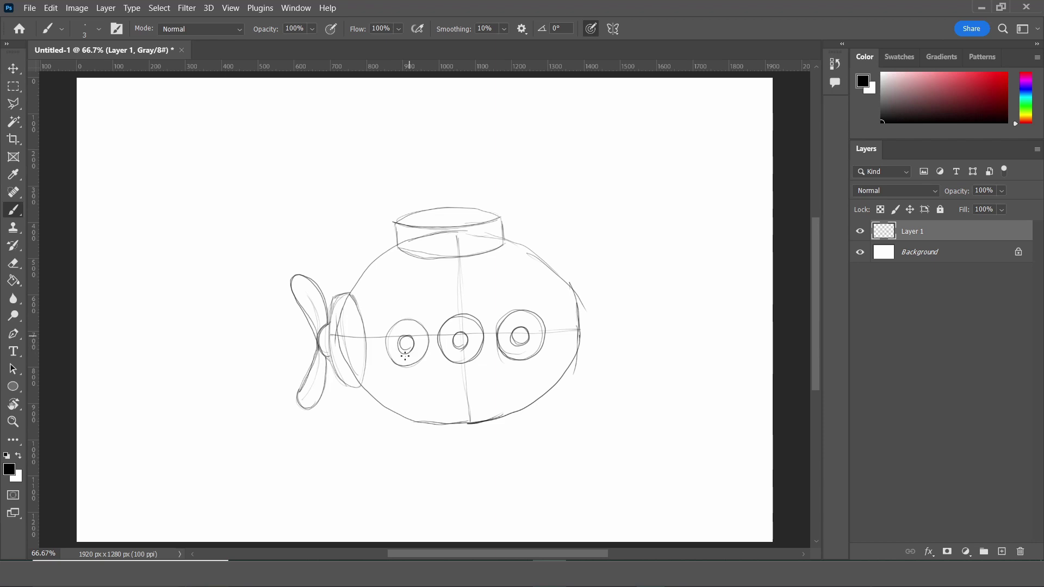
pyautogui.moveTo(541, 261)
pyautogui.mouseDown()
pyautogui.moveTo(539, 227)
pyautogui.moveTo(522, 215)
pyautogui.moveTo(528, 264)
pyautogui.moveTo(522, 246)
pyautogui.moveTo(575, 218)
pyautogui.moveTo(521, 218)
pyautogui.moveTo(559, 221)
pyautogui.mouseUp()
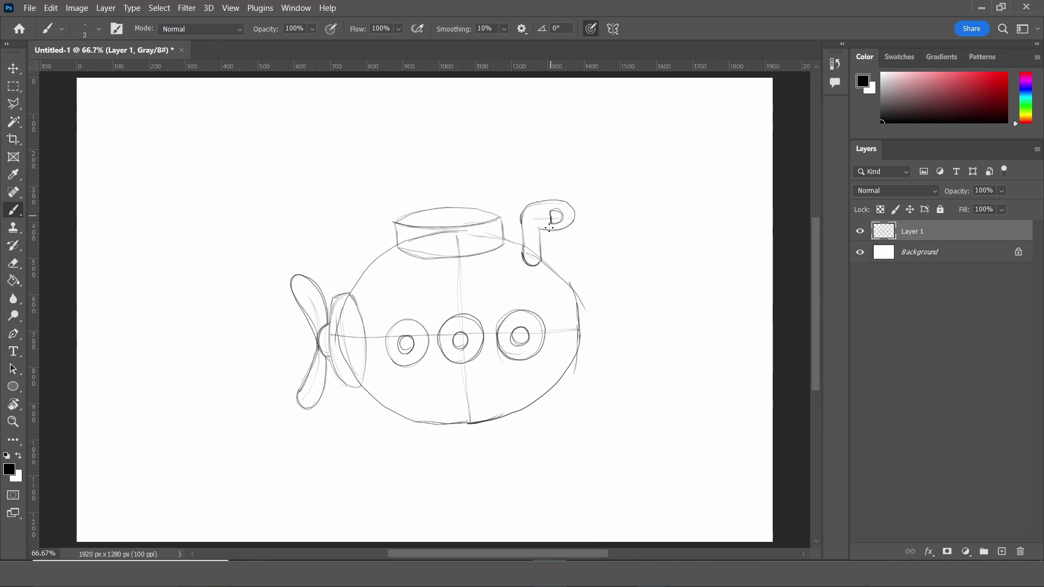
# - Sketch small windows on the rear pod and three rivets on the conning tower
pyautogui.moveTo(339, 324); pyautogui.dragTo(342, 314)
pyautogui.moveTo(351, 359); pyautogui.dragTo(347, 360)
pyautogui.press('super')
pyautogui.press('super')
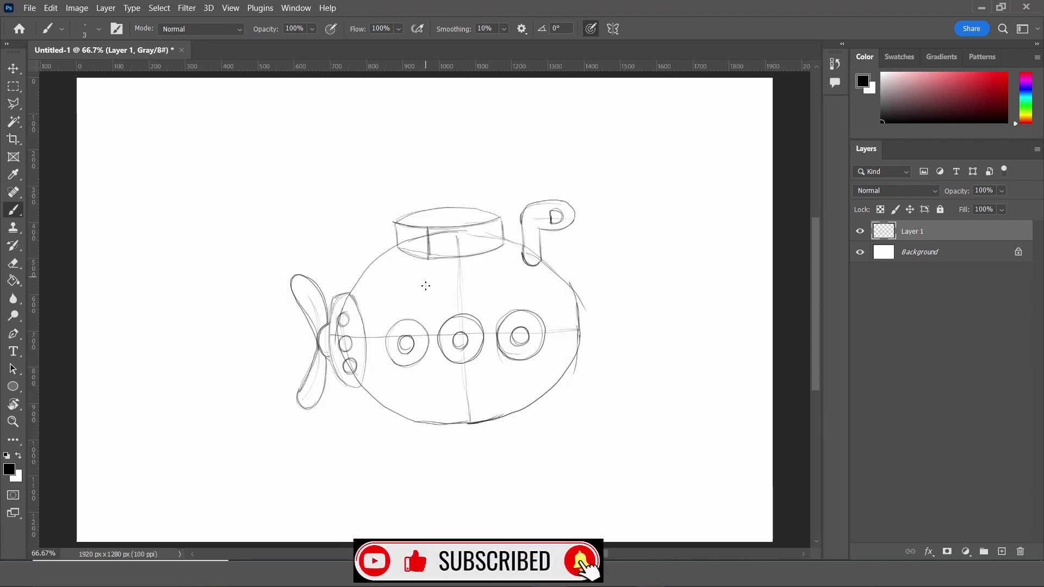
pyautogui.moveTo(434, 233); pyautogui.dragTo(434, 244)
pyautogui.moveTo(435, 251); pyautogui.dragTo(435, 254)
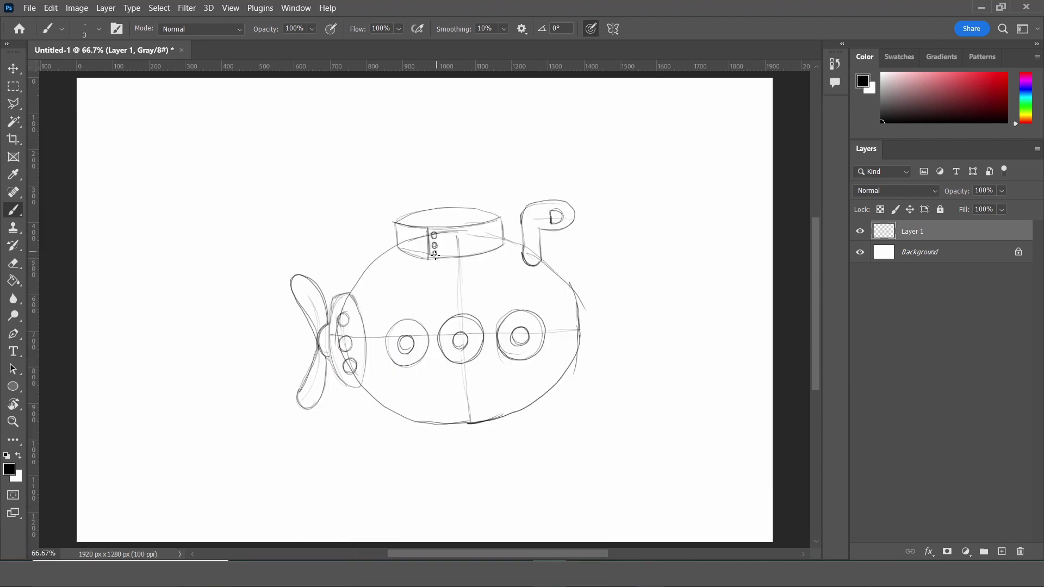
# - Fade Layer 1 to 42% opacity, zoom in, and add a new ink layer
pyautogui.click(1002, 190)
pyautogui.moveTo(979, 215); pyautogui.dragTo(964, 218)
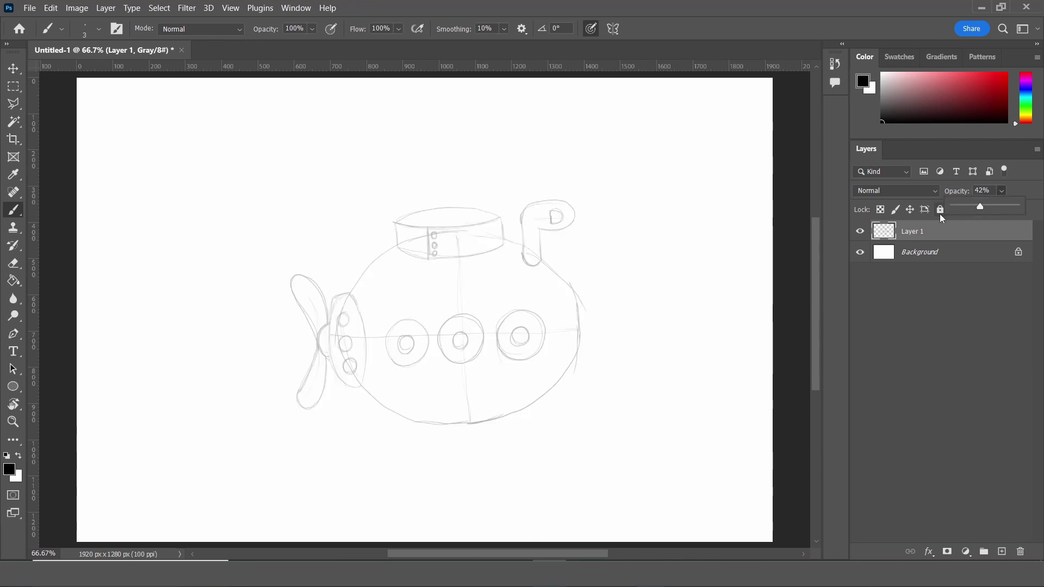
pyautogui.press('ctrl+KP_Add')
pyautogui.press('ctrl+KP_Add')
pyautogui.scroll(5, 598, 326)
pyautogui.click(1002, 551)
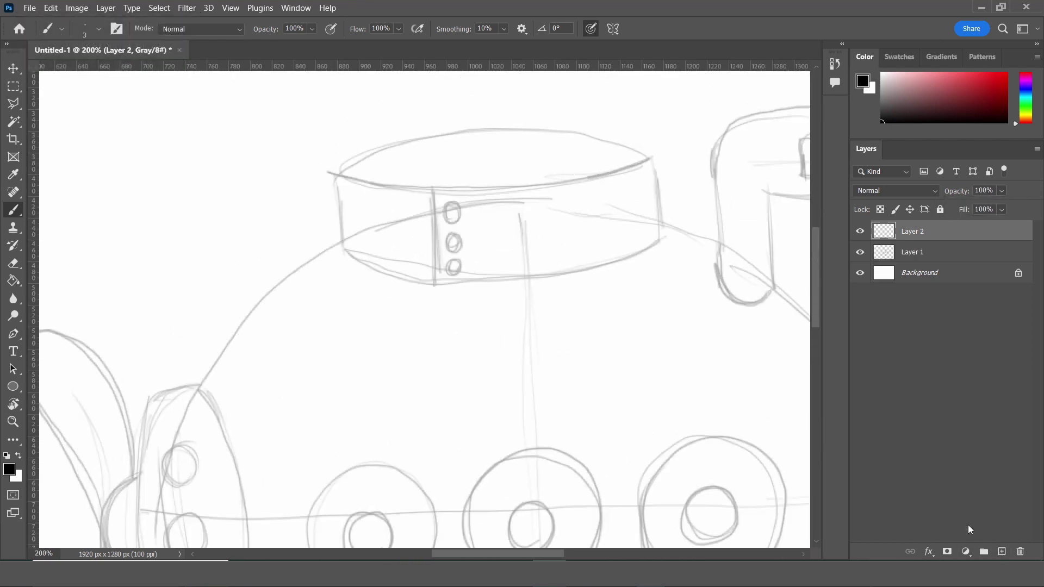
# - Ink the conning tower's top ellipse, bottom edge, seam line and three rivets
pyautogui.moveTo(650, 158); pyautogui.dragTo(337, 174)
pyautogui.moveTo(648, 158)
pyautogui.mouseDown()
pyautogui.moveTo(339, 204)
pyautogui.moveTo(343, 249)
pyautogui.moveTo(656, 245)
pyautogui.moveTo(446, 285)
pyautogui.moveTo(342, 249)
pyautogui.mouseUp()
pyautogui.moveTo(433, 190); pyautogui.dragTo(436, 286)
pyautogui.moveTo(454, 222)
pyautogui.mouseDown()
pyautogui.moveTo(450, 205)
pyautogui.moveTo(452, 253)
pyautogui.mouseUp()
pyautogui.moveTo(460, 261); pyautogui.dragTo(455, 276)
pyautogui.moveTo(457, 235); pyautogui.dragTo(461, 245)
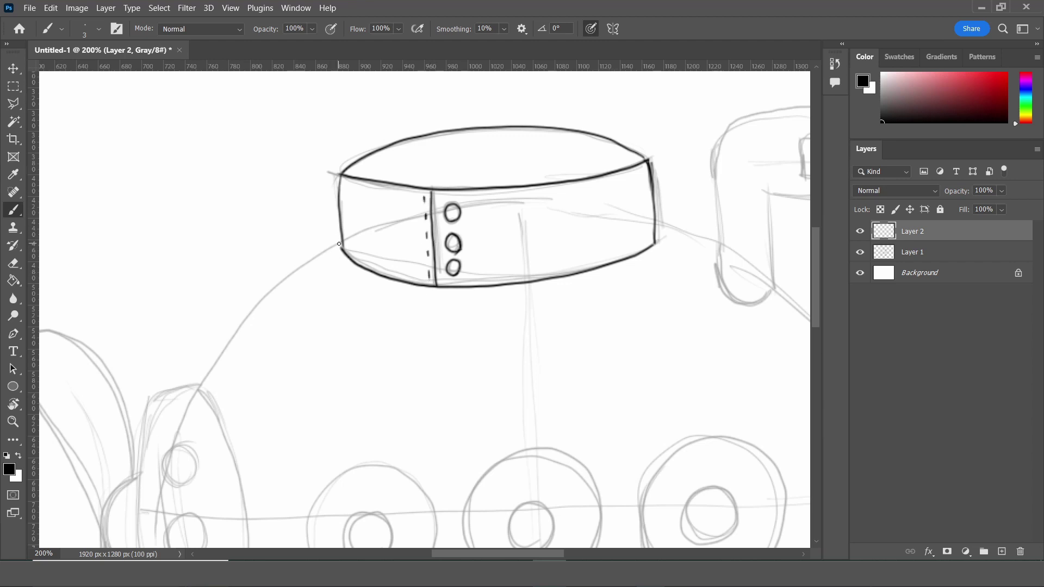
# - Ink the hull's top edges beside the tower and its upper left curve
pyautogui.moveTo(339, 245); pyautogui.dragTo(198, 387)
pyautogui.moveTo(656, 218); pyautogui.dragTo(718, 246)
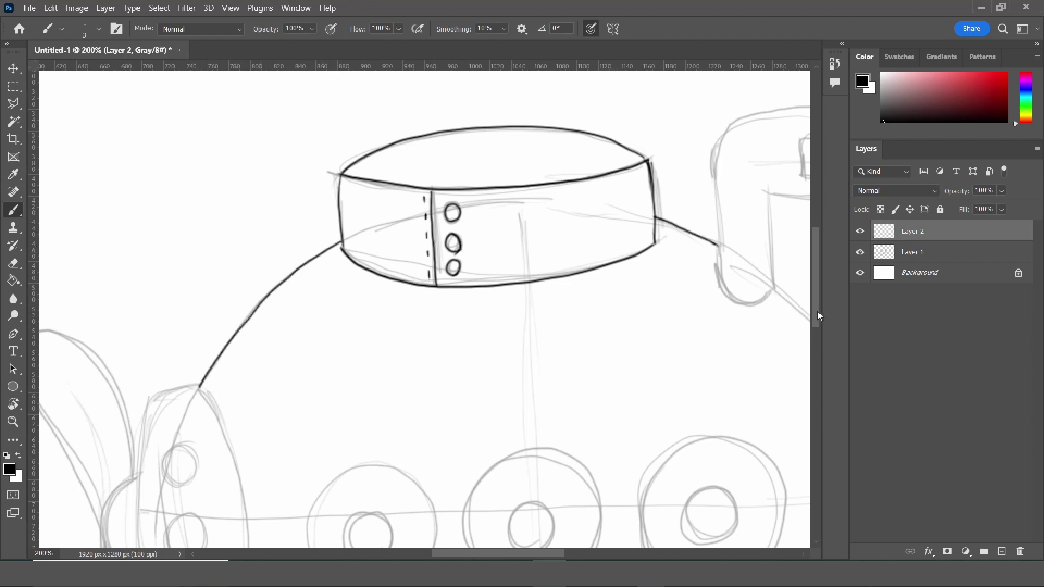
pyautogui.moveTo(820, 316); pyautogui.dragTo(820, 354)
pyautogui.moveTo(199, 213)
pyautogui.mouseDown()
pyautogui.moveTo(236, 490)
pyautogui.moveTo(135, 395)
pyautogui.moveTo(136, 275)
pyautogui.moveTo(134, 409)
pyautogui.mouseUp()
# - Ink the rear pod outline, hub bump and its small windows with inner rims
pyautogui.moveTo(132, 307); pyautogui.dragTo(139, 409)
pyautogui.moveTo(182, 444); pyautogui.dragTo(183, 442)
pyautogui.moveTo(166, 376); pyautogui.dragTo(168, 373)
pyautogui.moveTo(174, 308); pyautogui.dragTo(178, 309)
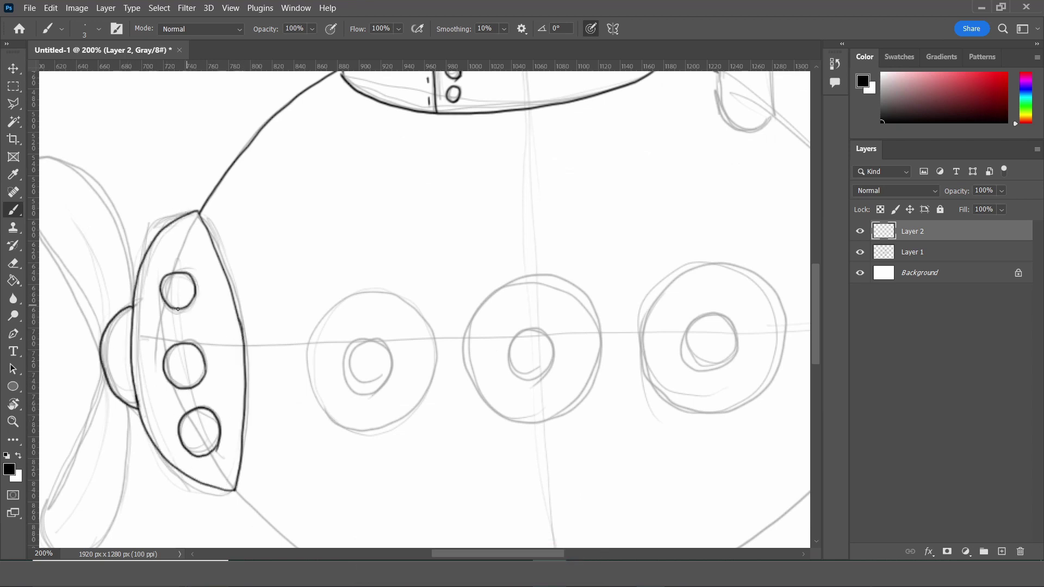
pyautogui.moveTo(177, 274); pyautogui.dragTo(202, 455)
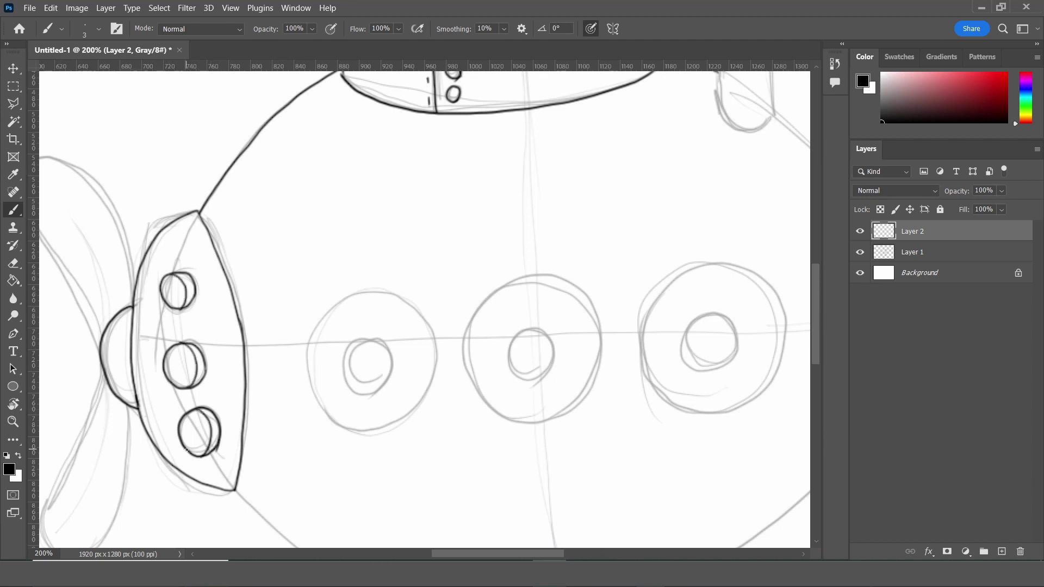
# - Ink the upper and lower propeller blades and the first porthole's outer ring
pyautogui.moveTo(526, 556); pyautogui.dragTo(502, 555)
pyautogui.moveTo(279, 272)
pyautogui.mouseDown()
pyautogui.moveTo(229, 142)
pyautogui.moveTo(208, 130)
pyautogui.moveTo(246, 311)
pyautogui.moveTo(216, 422)
pyautogui.moveTo(226, 528)
pyautogui.mouseUp()
pyautogui.moveTo(282, 375)
pyautogui.mouseDown()
pyautogui.moveTo(253, 492)
pyautogui.moveTo(213, 529)
pyautogui.mouseUp()
pyautogui.moveTo(473, 554); pyautogui.dragTo(536, 554)
pyautogui.moveTo(227, 358)
pyautogui.mouseDown()
pyautogui.moveTo(224, 314)
pyautogui.moveTo(357, 327)
pyautogui.moveTo(254, 396)
pyautogui.moveTo(222, 326)
pyautogui.mouseUp()
# - Ink the second porthole's outer ring and the portholes' inner rings
pyautogui.moveTo(516, 305)
pyautogui.mouseDown()
pyautogui.moveTo(511, 348)
pyautogui.moveTo(398, 270)
pyautogui.moveTo(518, 307)
pyautogui.mouseUp()
pyautogui.moveTo(450, 293); pyautogui.dragTo(449, 351)
pyautogui.moveTo(289, 300); pyautogui.dragTo(272, 353)
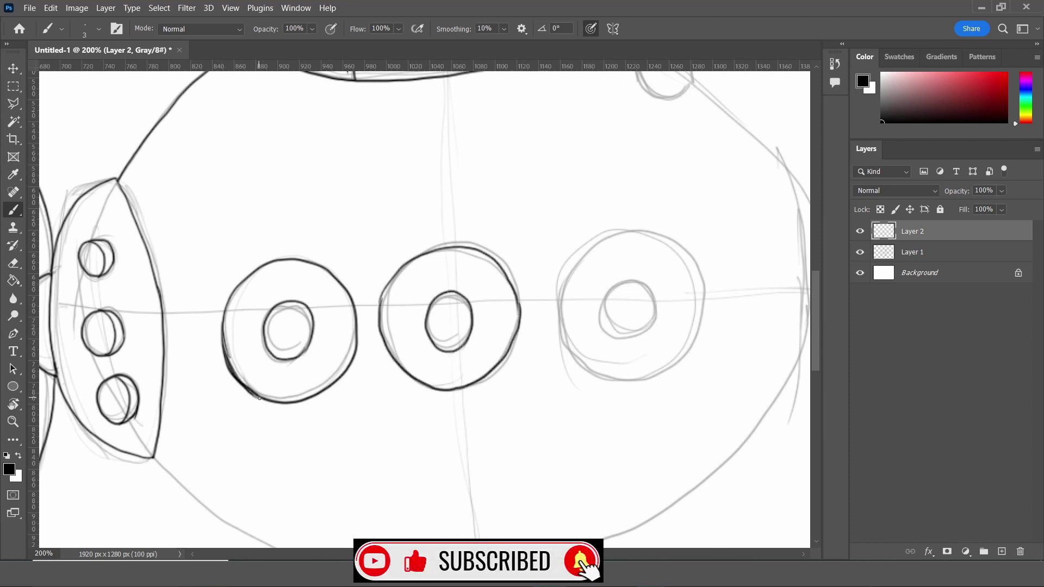
pyautogui.moveTo(631, 280); pyautogui.dragTo(626, 346)
# - Ink the hull's underside and right side, erasing a stray mark on the hull
pyautogui.moveTo(696, 275)
pyautogui.mouseDown()
pyautogui.moveTo(653, 376)
pyautogui.moveTo(562, 339)
pyautogui.mouseUp()
pyautogui.moveTo(561, 340)
pyautogui.mouseDown()
pyautogui.moveTo(640, 230)
pyautogui.moveTo(699, 294)
pyautogui.mouseUp()
pyautogui.moveTo(815, 333); pyautogui.dragTo(815, 384)
pyautogui.moveTo(476, 408); pyautogui.dragTo(154, 298)
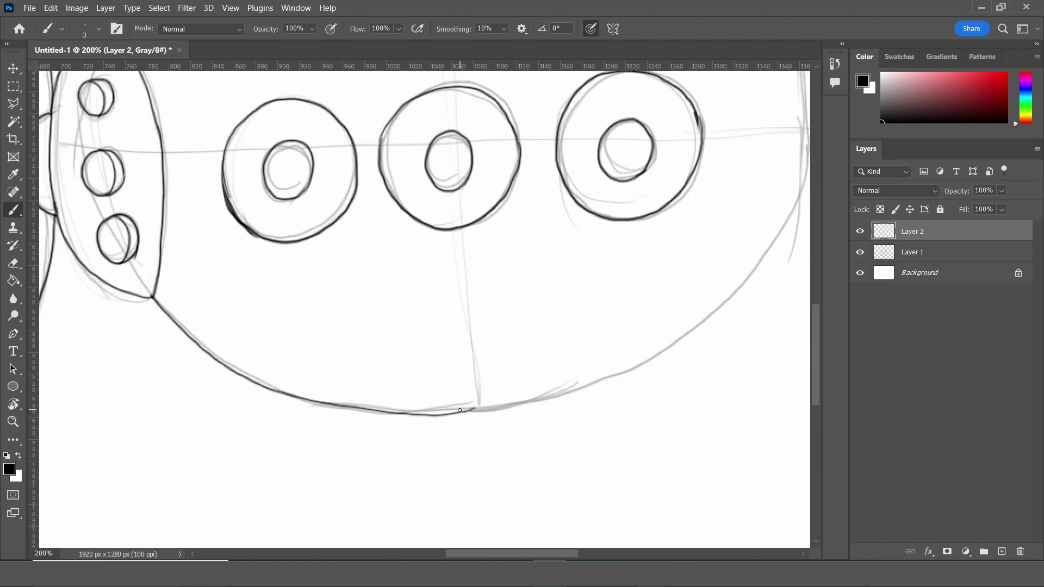
pyautogui.moveTo(451, 411)
pyautogui.mouseDown()
pyautogui.moveTo(609, 383)
pyautogui.moveTo(810, 179)
pyautogui.mouseUp()
pyautogui.click(13, 264)
pyautogui.moveTo(463, 405); pyautogui.dragTo(496, 412)
pyautogui.click(20, 216)
# - Ink the periscope outline, including its head and neck
pyautogui.hscroll(5, 462, 414)
pyautogui.moveTo(673, 131); pyautogui.dragTo(676, 176)
pyautogui.scroll(5, 810, 286)
pyautogui.scroll(5, 811, 286)
pyautogui.moveTo(674, 430)
pyautogui.mouseDown()
pyautogui.moveTo(653, 302)
pyautogui.moveTo(536, 193)
pyautogui.moveTo(492, 134)
pyautogui.mouseUp()
pyautogui.scroll(10, 493, 135)
pyautogui.moveTo(496, 289); pyautogui.dragTo(493, 166)
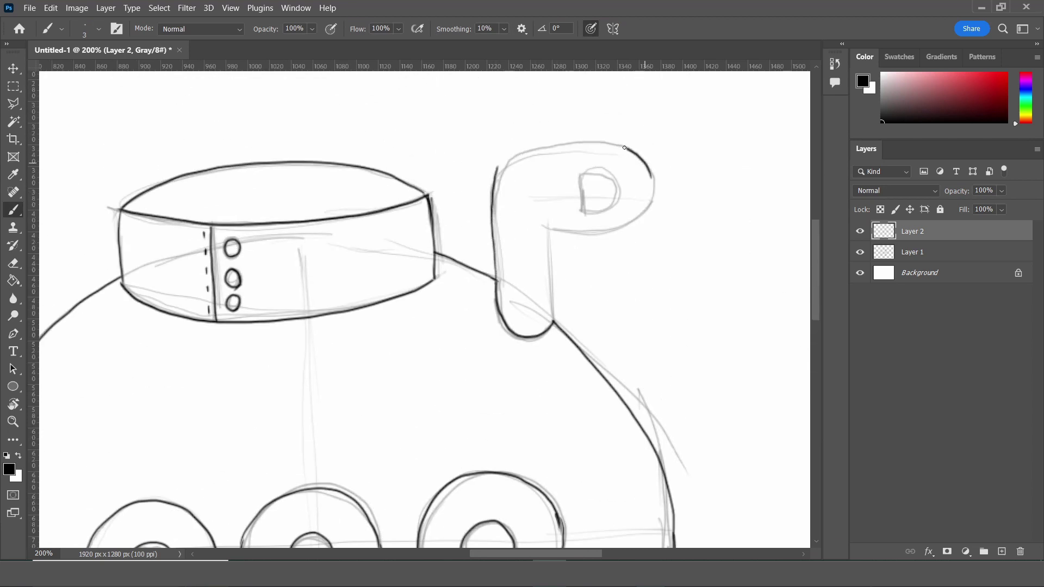
pyautogui.moveTo(653, 179)
pyautogui.mouseDown()
pyautogui.moveTo(493, 174)
pyautogui.moveTo(576, 234)
pyautogui.moveTo(554, 322)
pyautogui.mouseUp()
pyautogui.moveTo(494, 165); pyautogui.dragTo(492, 201)
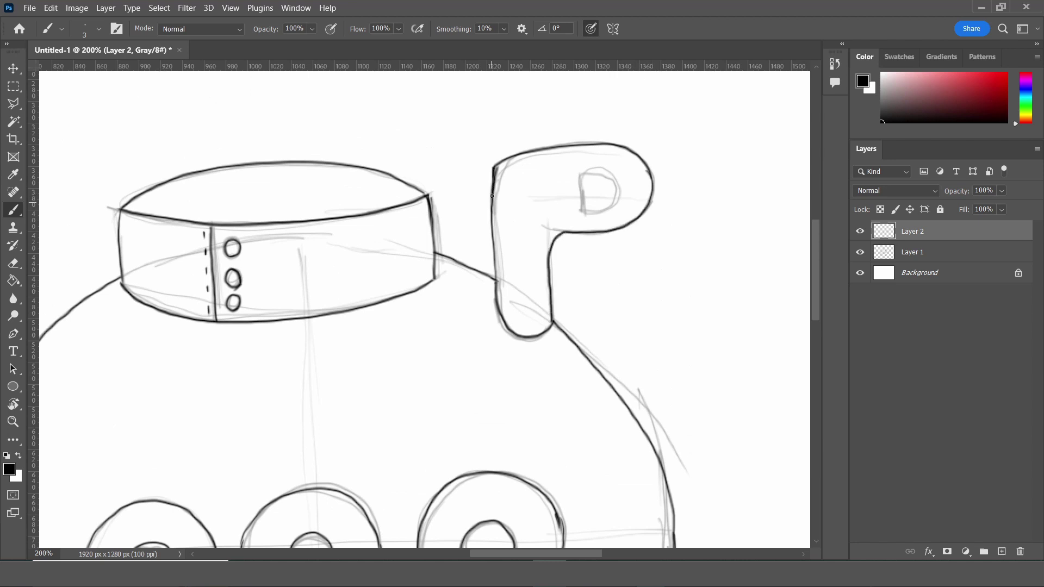
pyautogui.moveTo(578, 175); pyautogui.dragTo(582, 213)
# - Zoom out and draw bubbles above the periscope and around the submarine
pyautogui.hotkey('ctrl', '-')
pyautogui.hotkey('ctrl', '-')
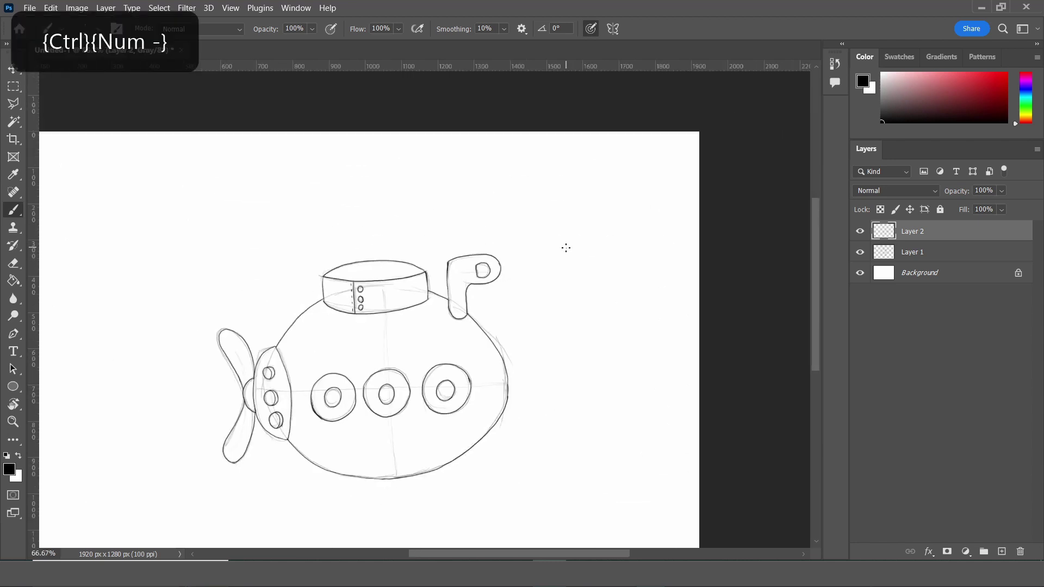
pyautogui.moveTo(626, 164); pyautogui.dragTo(646, 148)
pyautogui.moveTo(635, 98); pyautogui.dragTo(666, 104)
pyautogui.moveTo(707, 171); pyautogui.dragTo(705, 173)
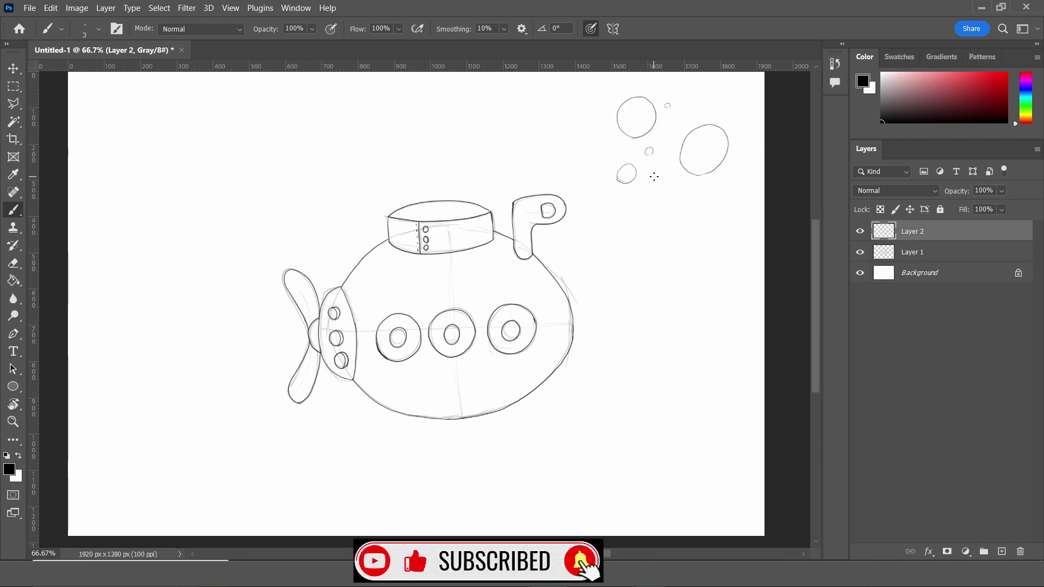
pyautogui.moveTo(251, 300); pyautogui.dragTo(252, 301)
# - Draw bubbles behind the propeller and curved motion arcs around the tail
pyautogui.moveTo(256, 356); pyautogui.dragTo(250, 378)
pyautogui.moveTo(260, 420); pyautogui.dragTo(262, 423)
pyautogui.moveTo(203, 391); pyautogui.dragTo(201, 392)
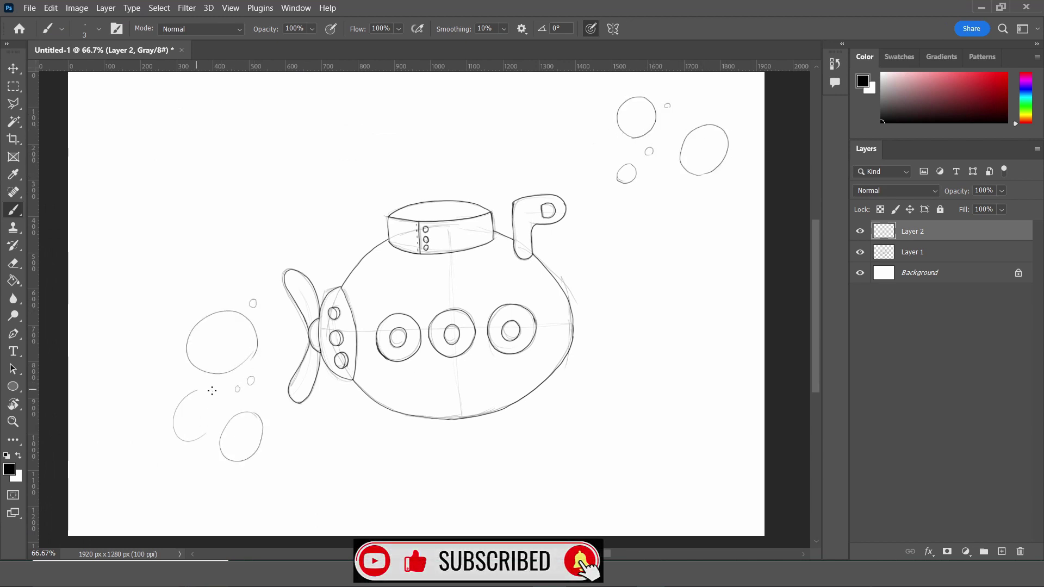
pyautogui.moveTo(267, 356); pyautogui.dragTo(265, 358)
pyautogui.moveTo(238, 387); pyautogui.dragTo(237, 388)
pyautogui.moveTo(256, 261); pyautogui.dragTo(283, 314)
pyautogui.moveTo(316, 398); pyautogui.dragTo(280, 468)
pyautogui.moveTo(198, 243); pyautogui.dragTo(243, 274)
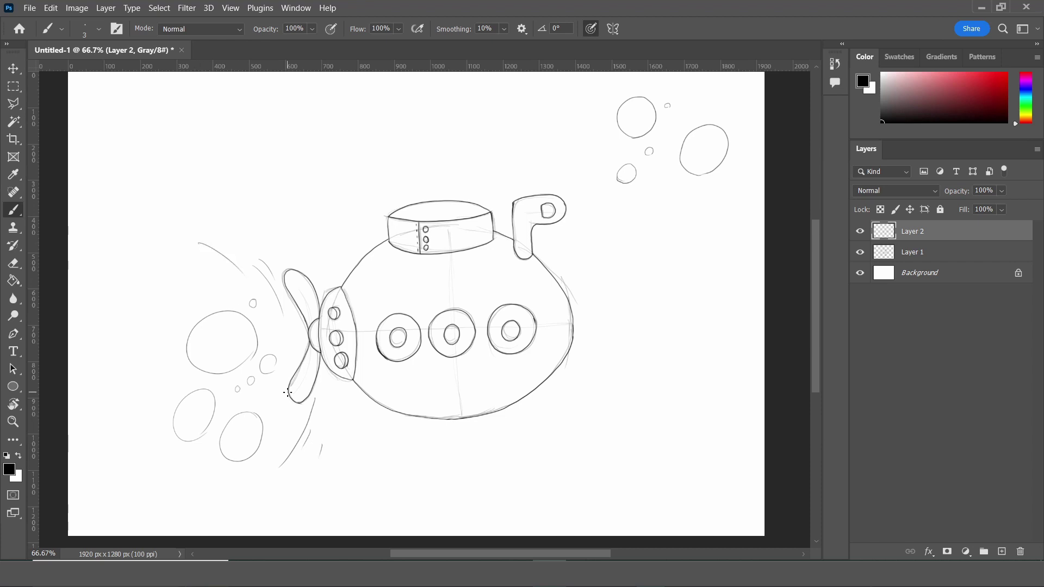
# - Hide the Layer 1 sketch so only the inked submarine remains, ending on the Brush
pyautogui.click(860, 251)
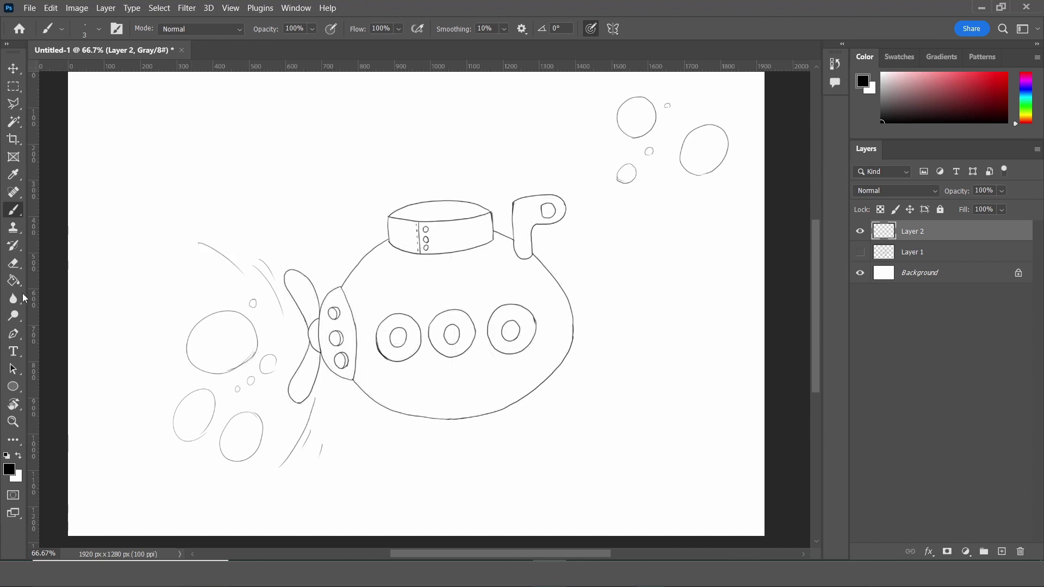
pyautogui.click(15, 264)
pyautogui.press('b')
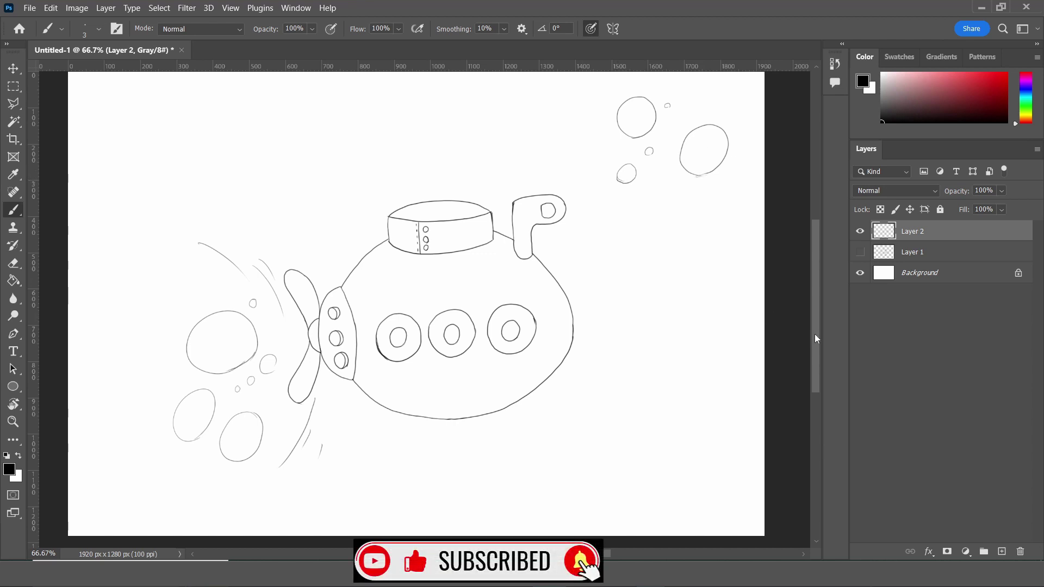
pyautogui.scroll(1, 816, 338)
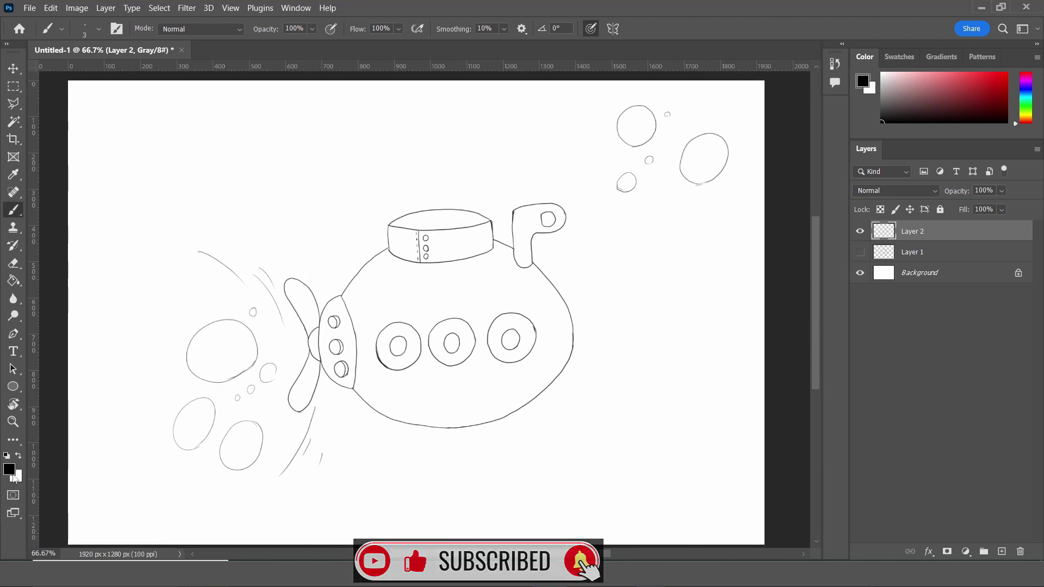